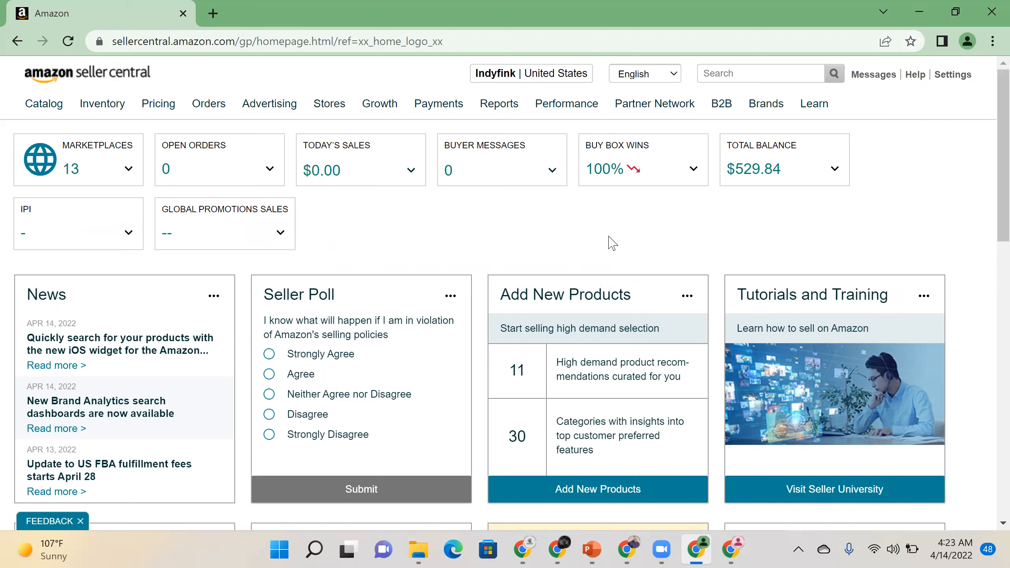
- Show the Settings dropdown from the seller home dashboard's top-right header
mouse_move(962, 91)
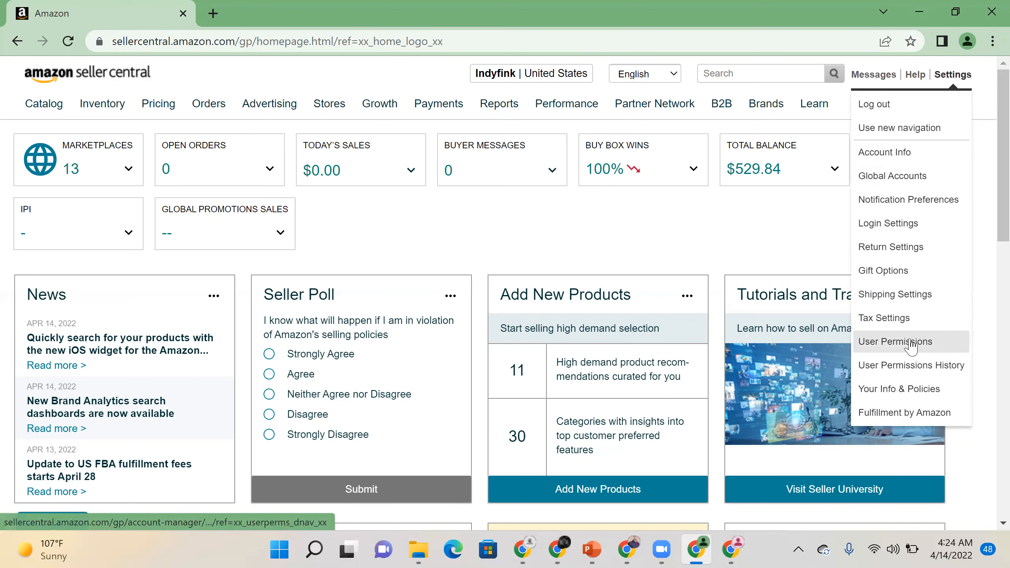
- Go to Settings > User Permissions and scroll down to the Add a New User form
click(881, 348)
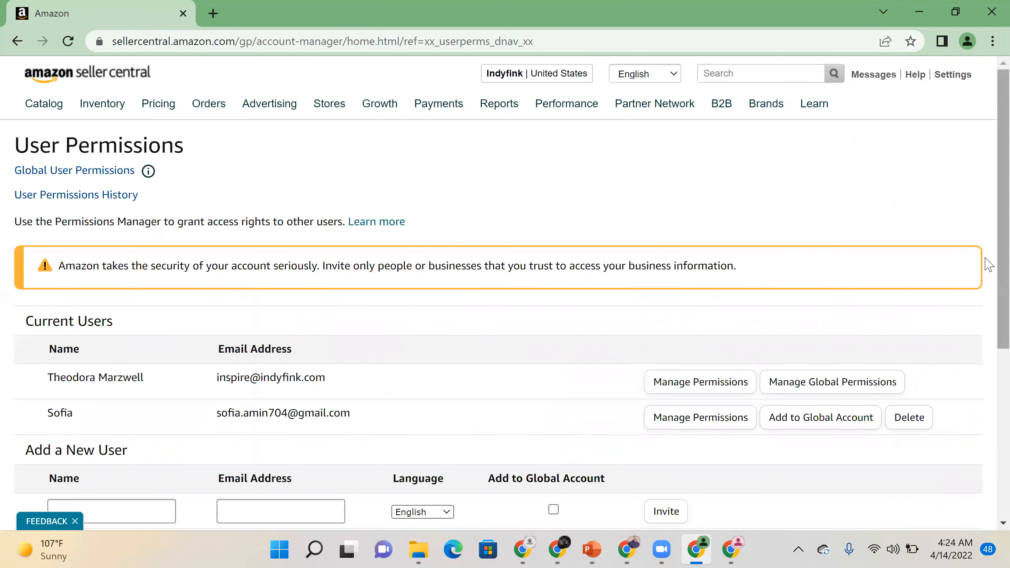
scroll(986, 390, down, 5)
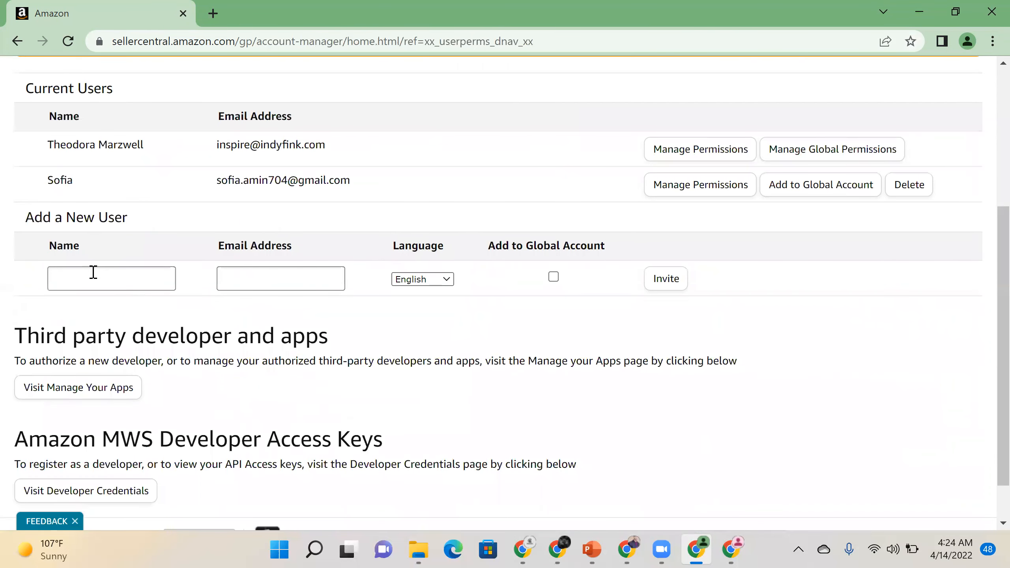
click(93, 273)
click(246, 283)
click(100, 269)
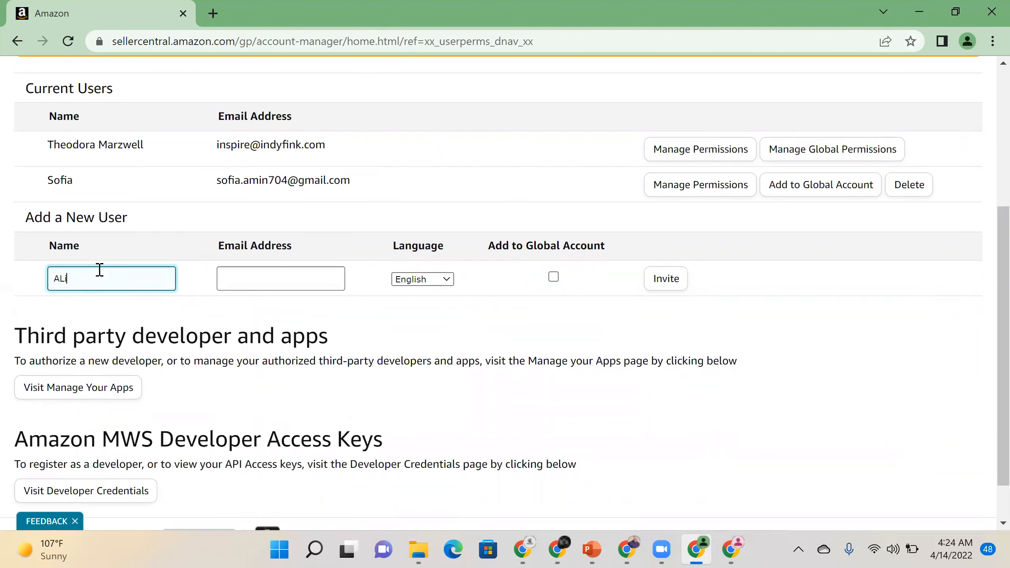
- Enter the new user's full name and e-mail address, then switch to another Chrome window
click(251, 277)
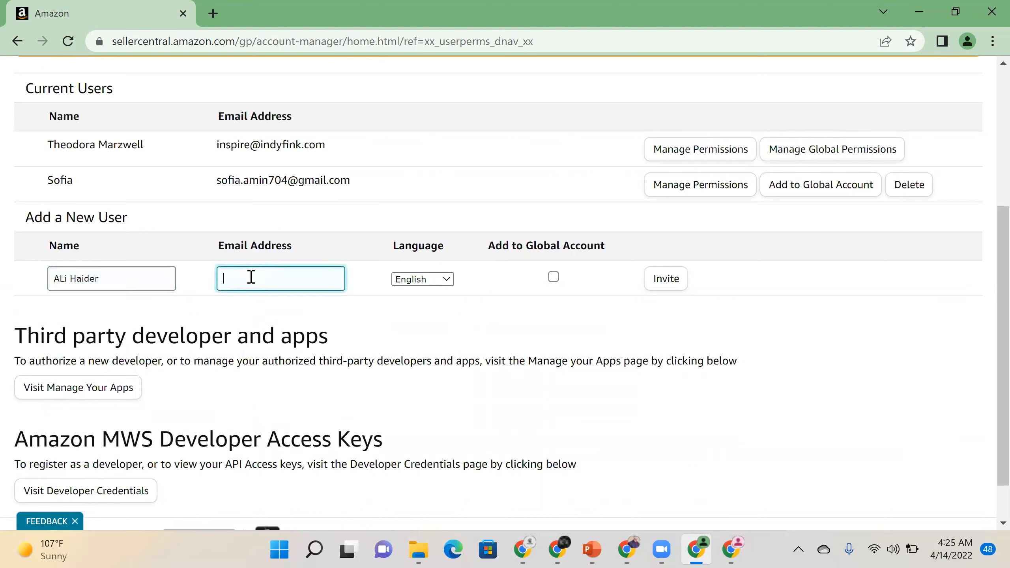
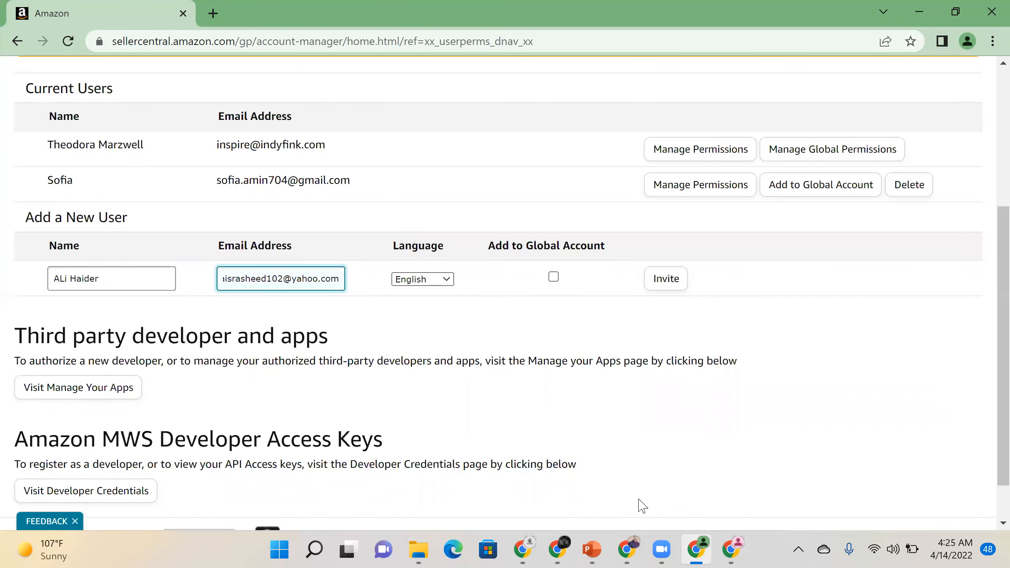
click(730, 550)
- Search for 'yahoo', go to yahoo.com, and open the Yahoo Mail inbox
click(136, 38)
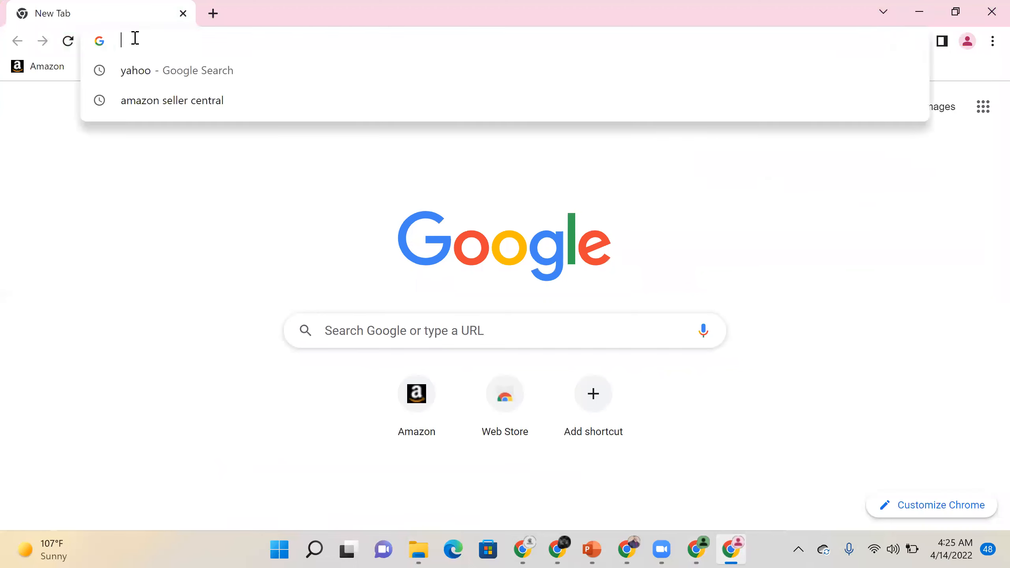
key(Down)
click(148, 71)
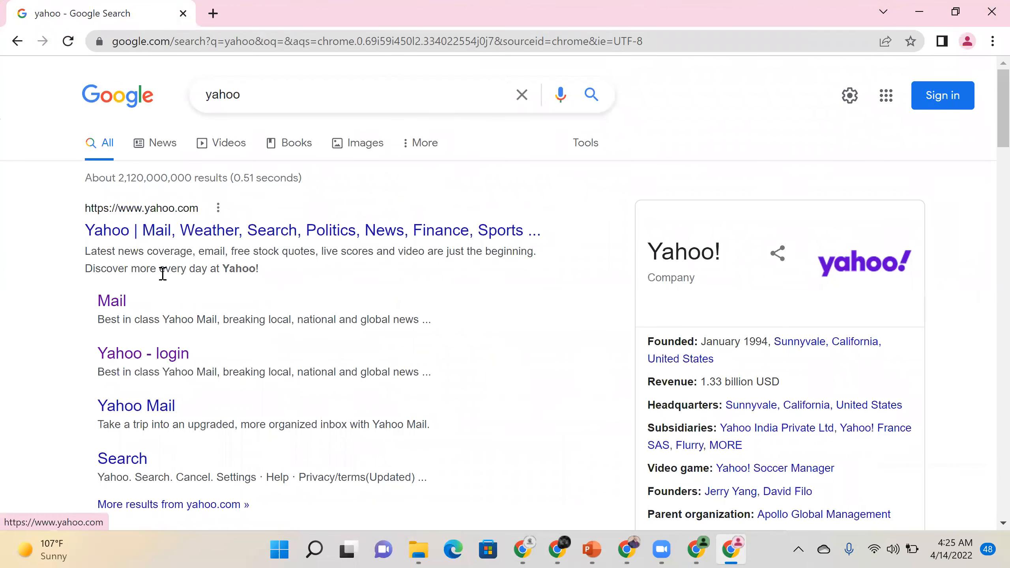
click(134, 354)
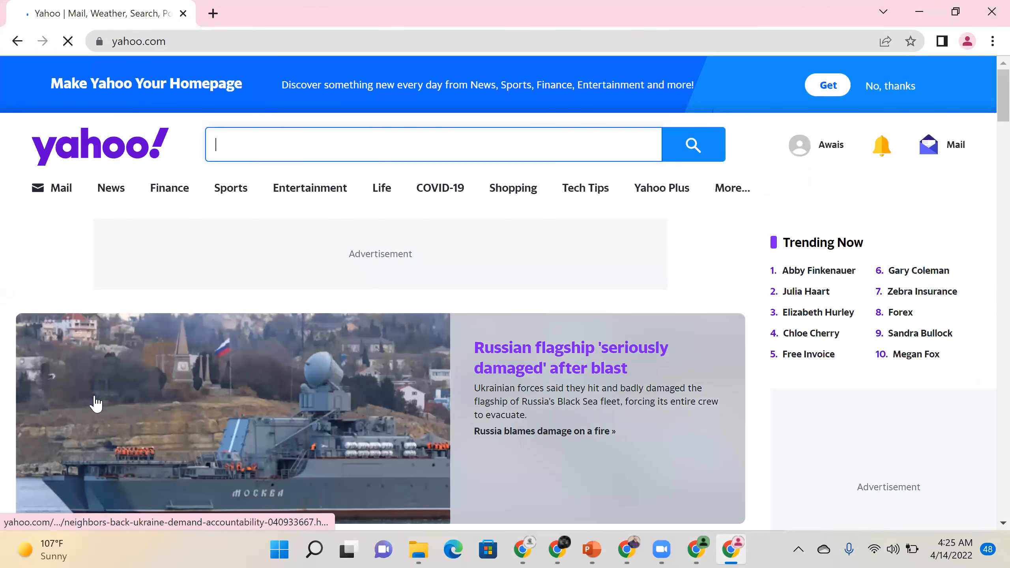
click(58, 195)
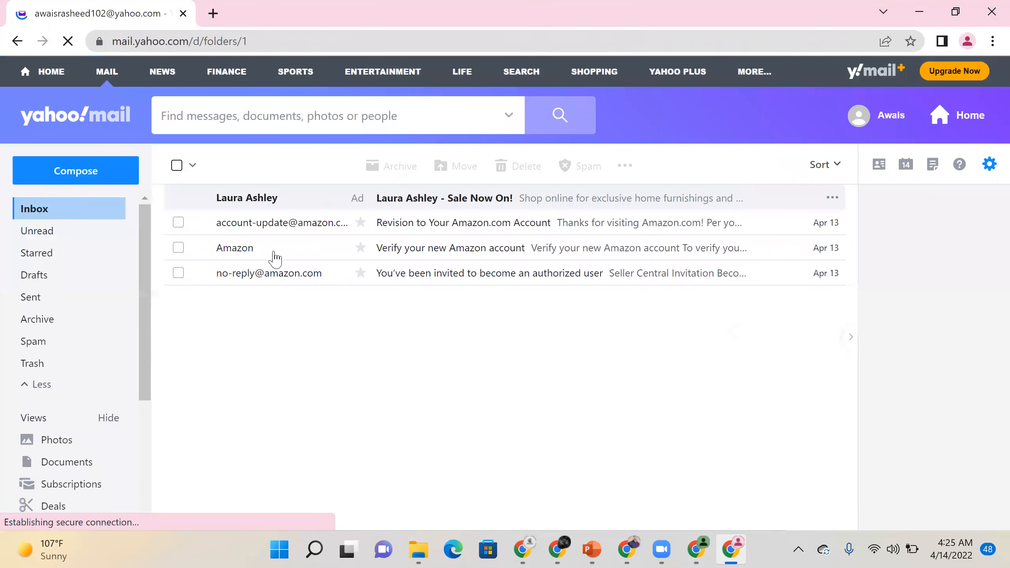
- Open Amazon's no-reply Seller Central invitation email and scroll down to its invitation link
click(289, 272)
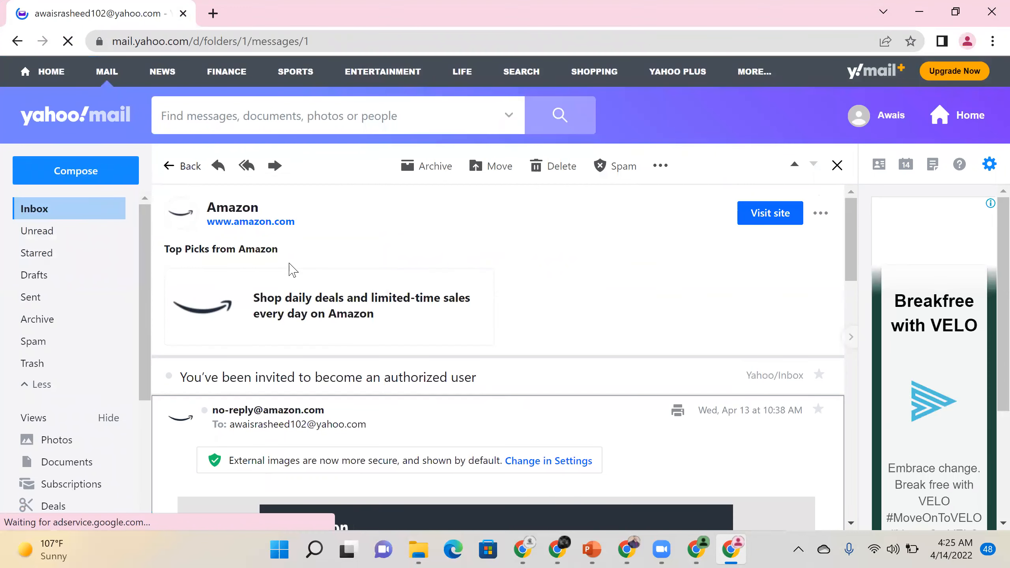
scroll(292, 270, down, 3)
scroll(292, 270, down, 5)
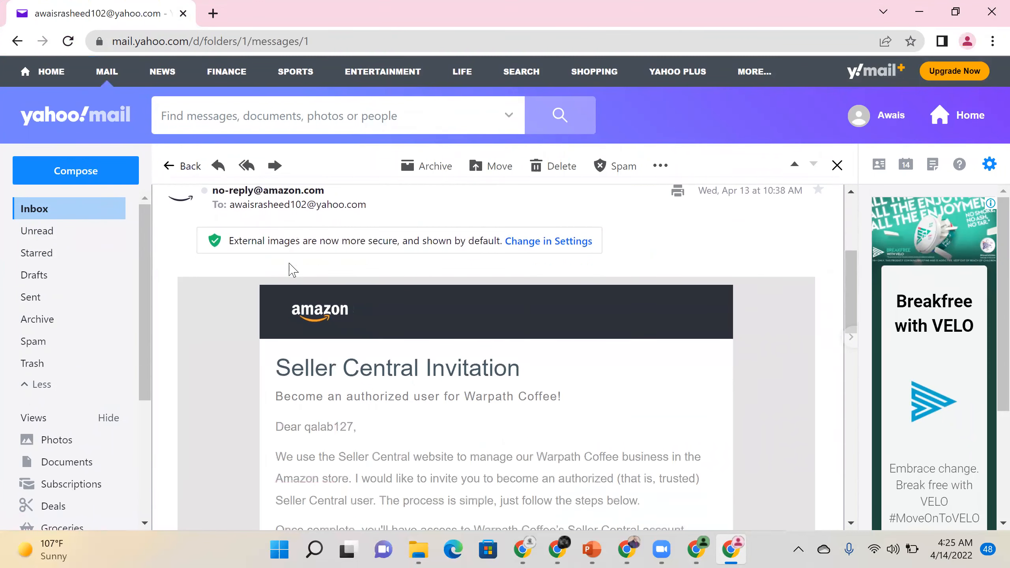
scroll(292, 271, down, 1)
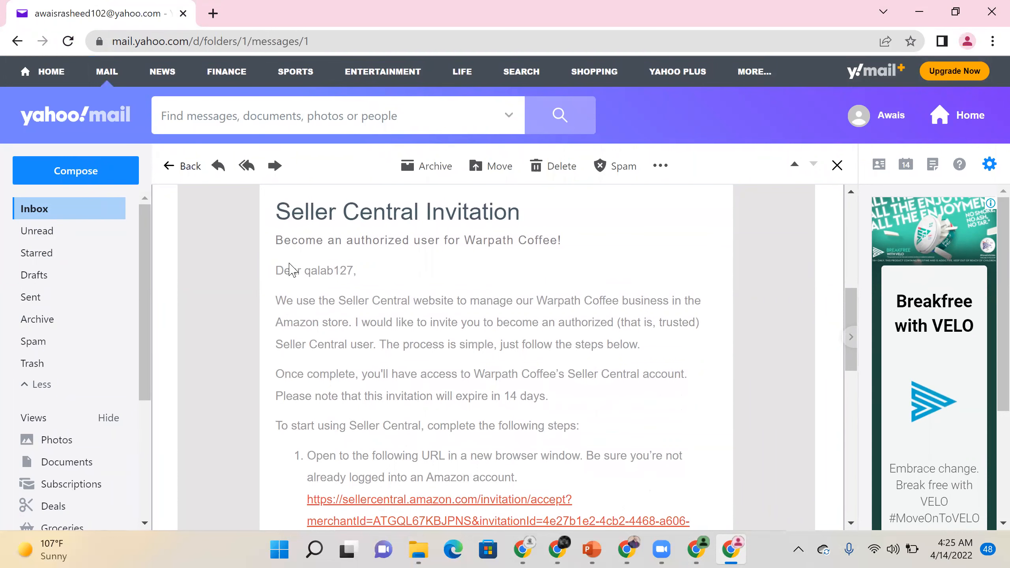
scroll(291, 270, down, 2)
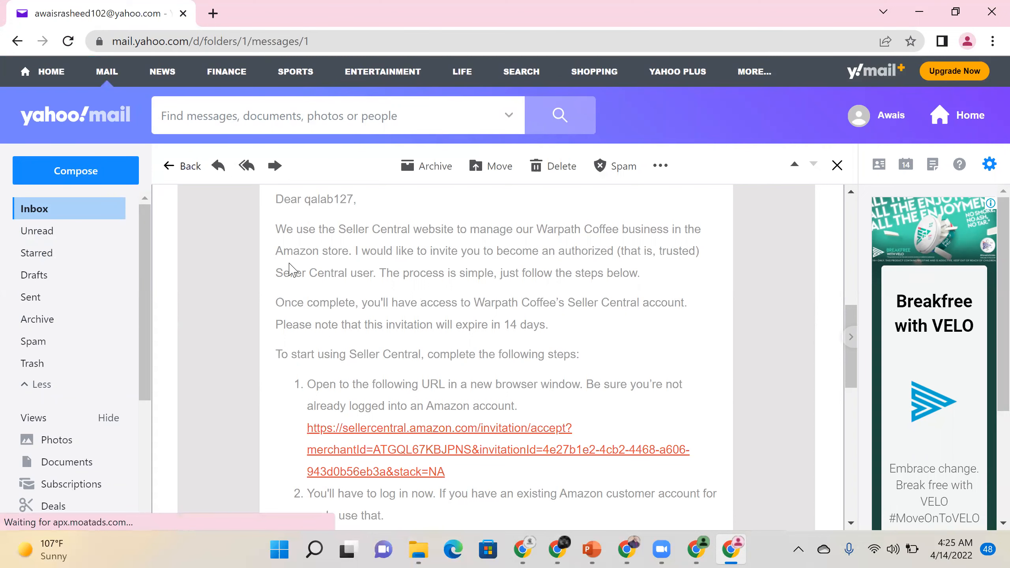
scroll(289, 267, down, 3)
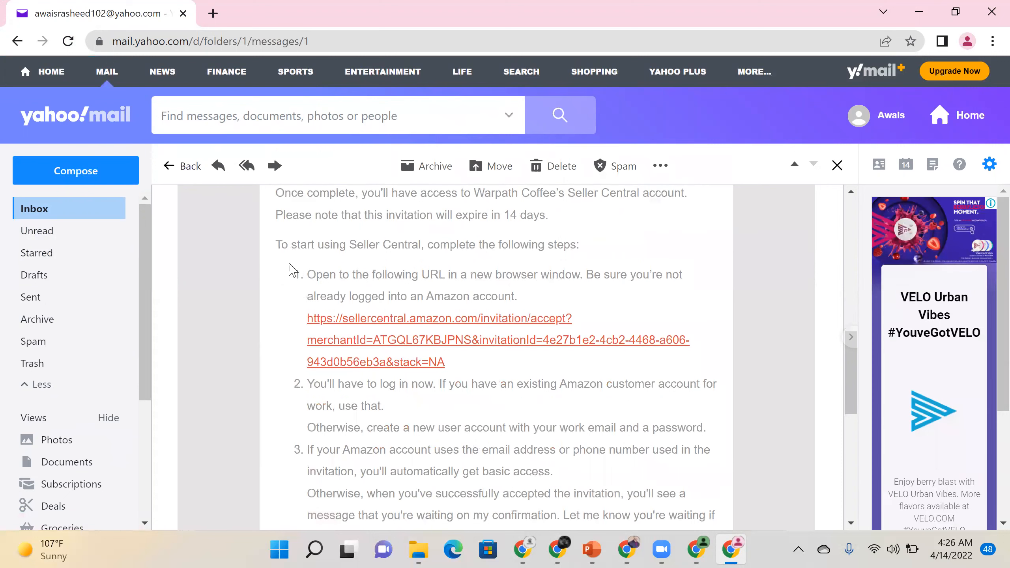
click(370, 346)
- Follow the invitation link and start Amazon's create-account form, then return to the User Permissions window
click(363, 342)
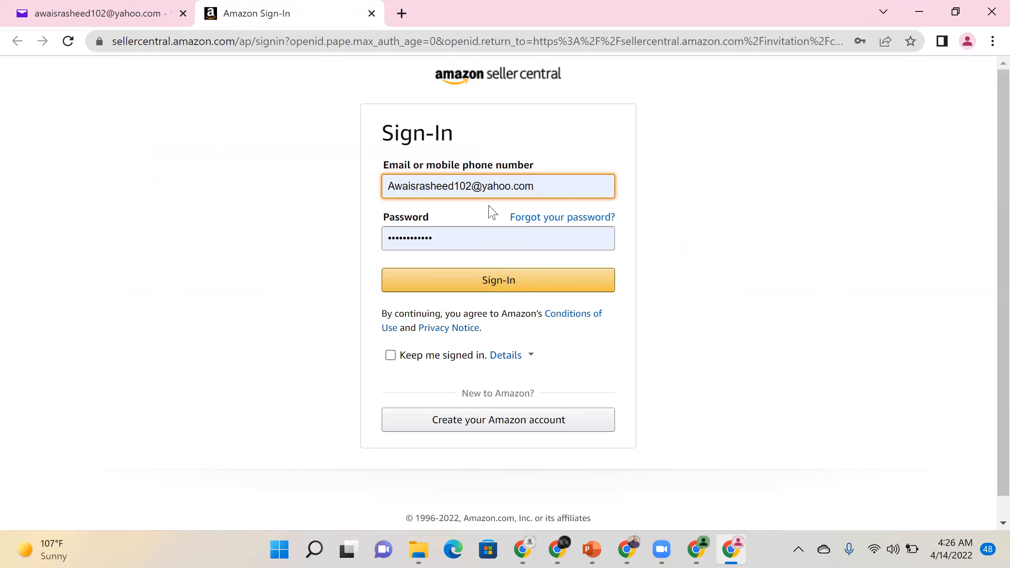
click(500, 430)
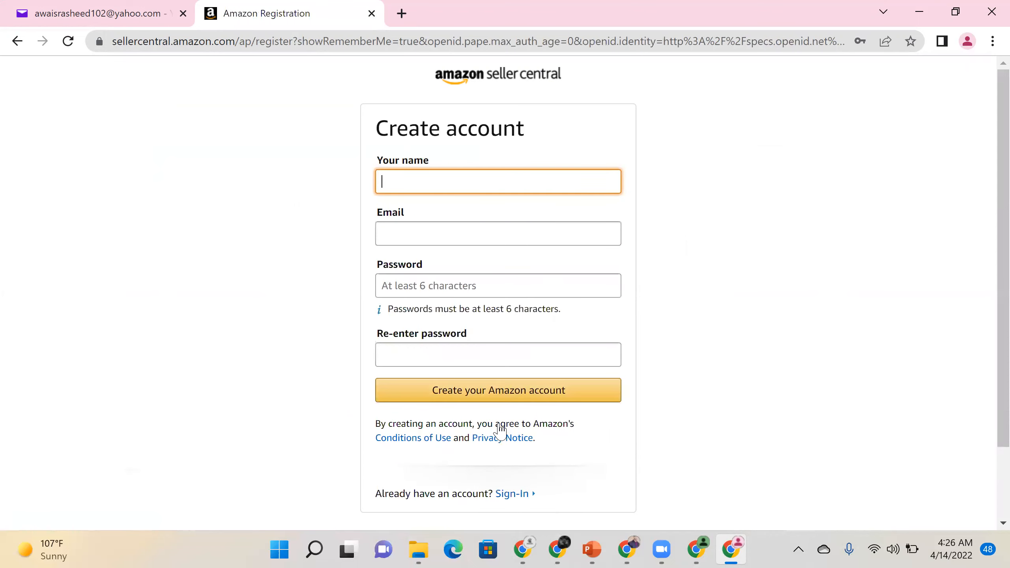
click(473, 183)
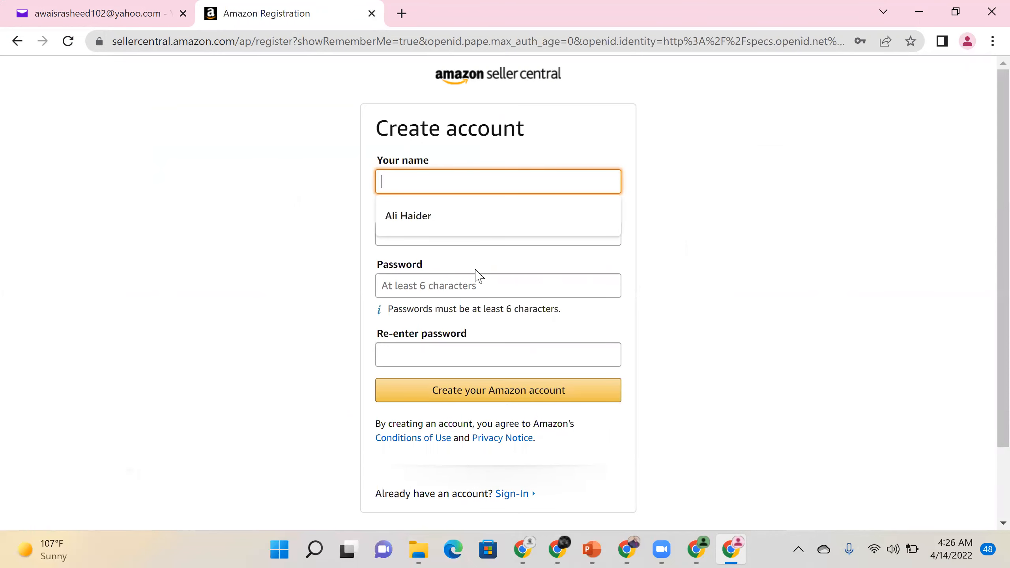
click(465, 242)
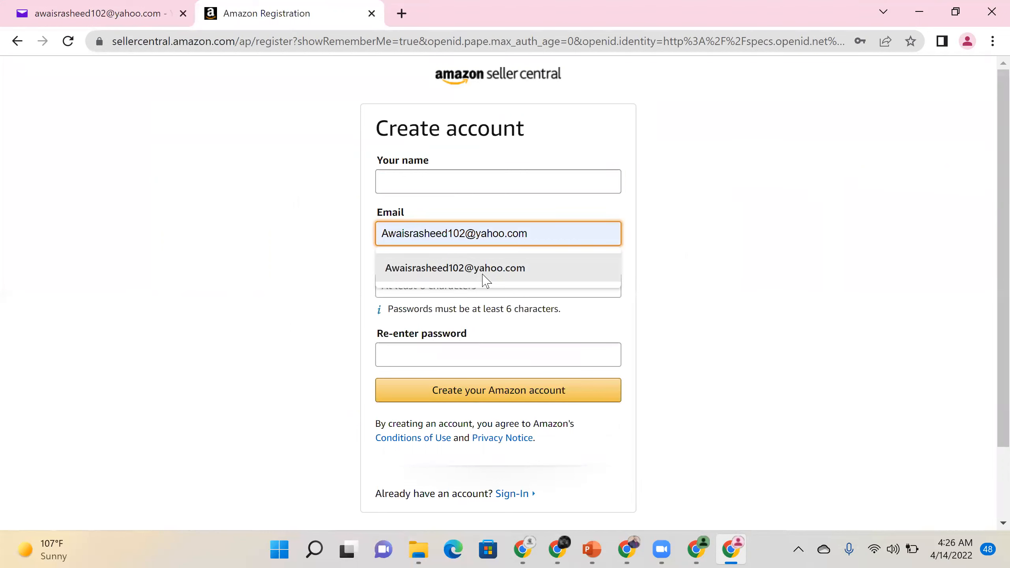
click(413, 294)
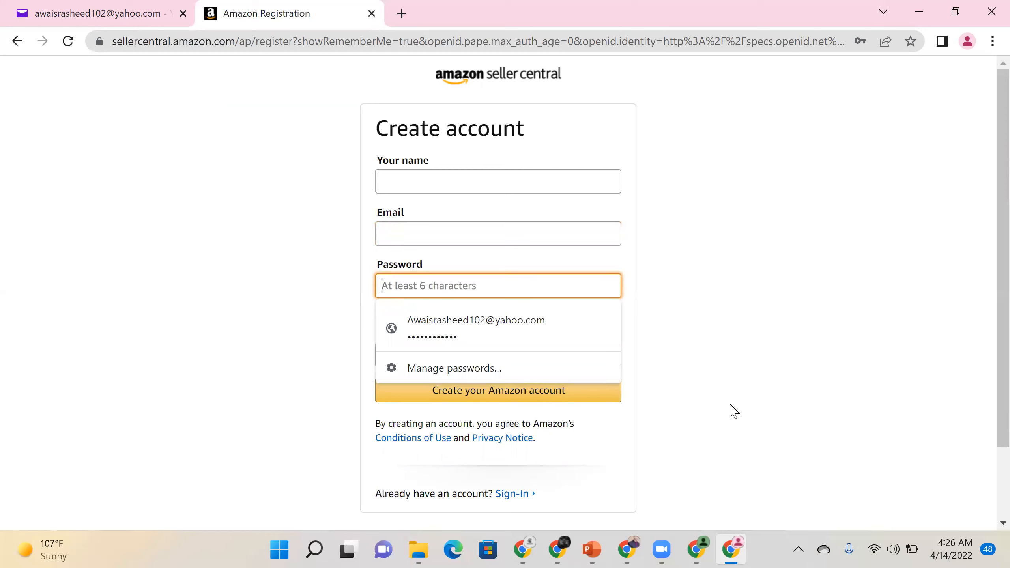
click(694, 551)
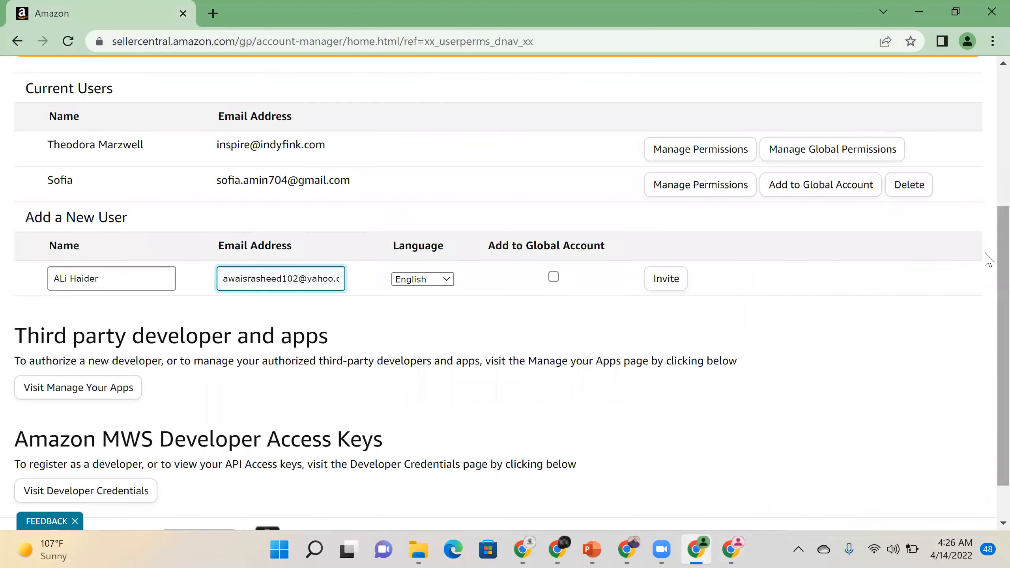
- Return to the Seller Central home dashboard via the logo and browse the navigation menus
scroll(986, 191, up, 5)
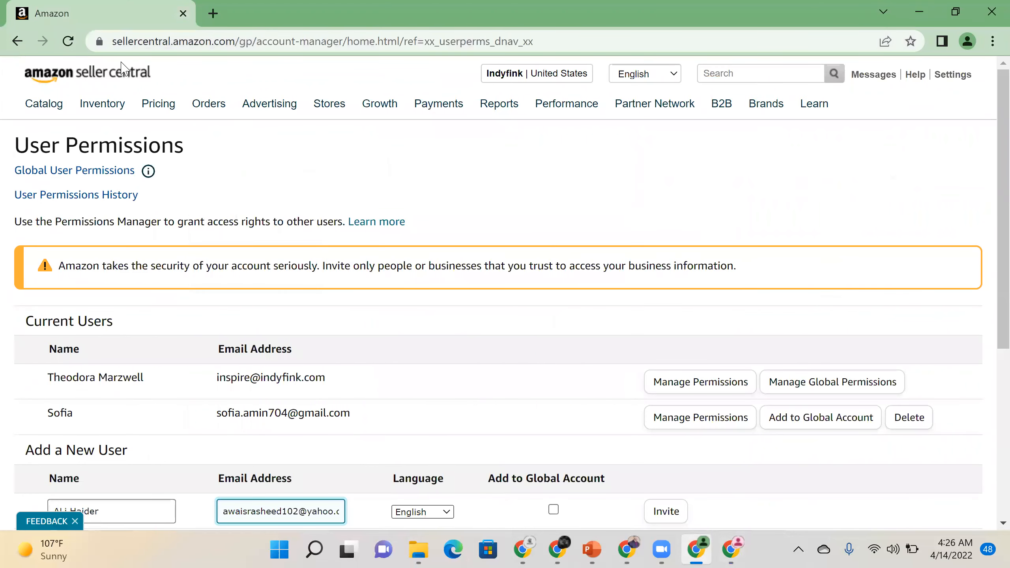
click(118, 80)
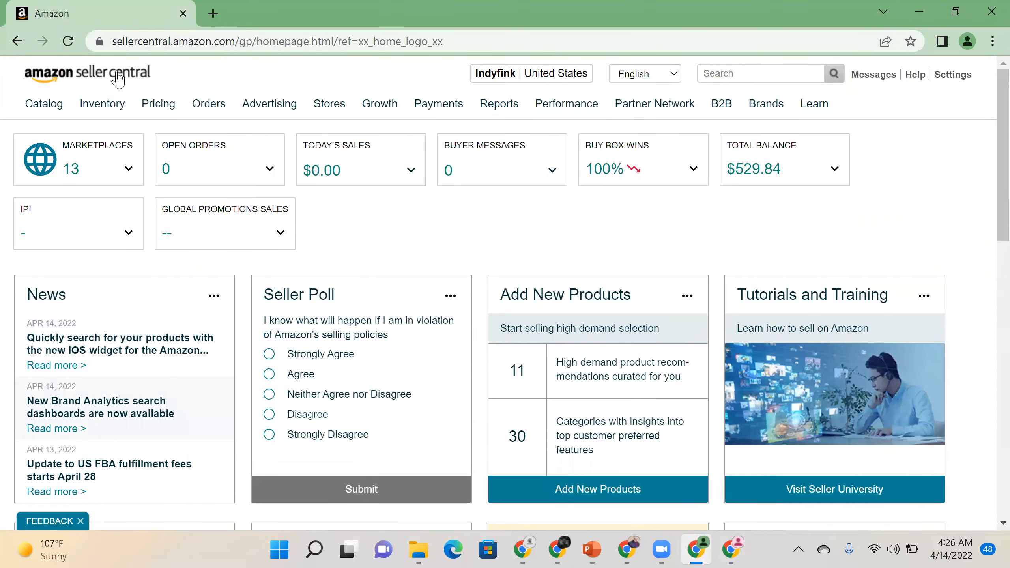
mouse_move(48, 108)
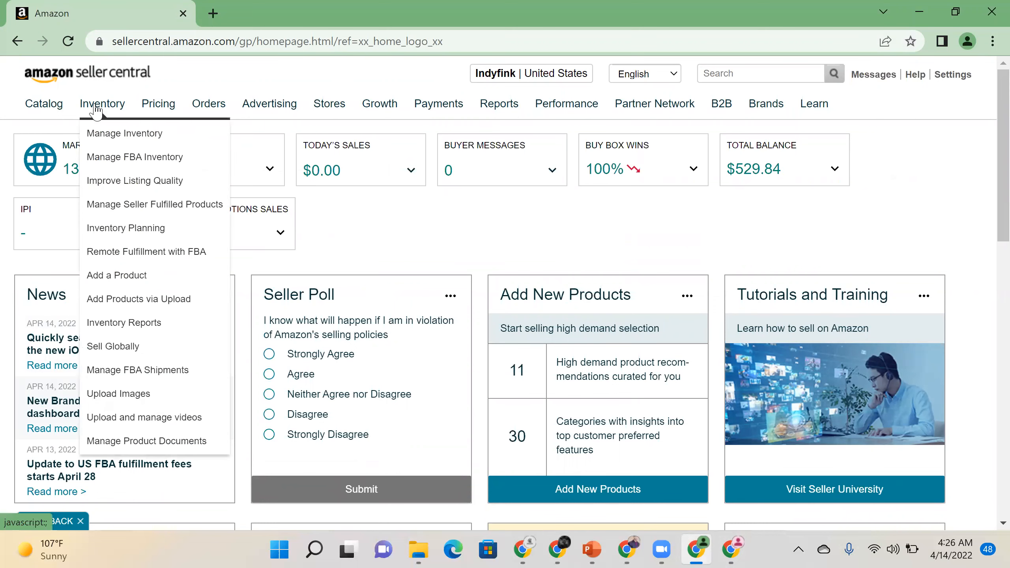
mouse_move(545, 113)
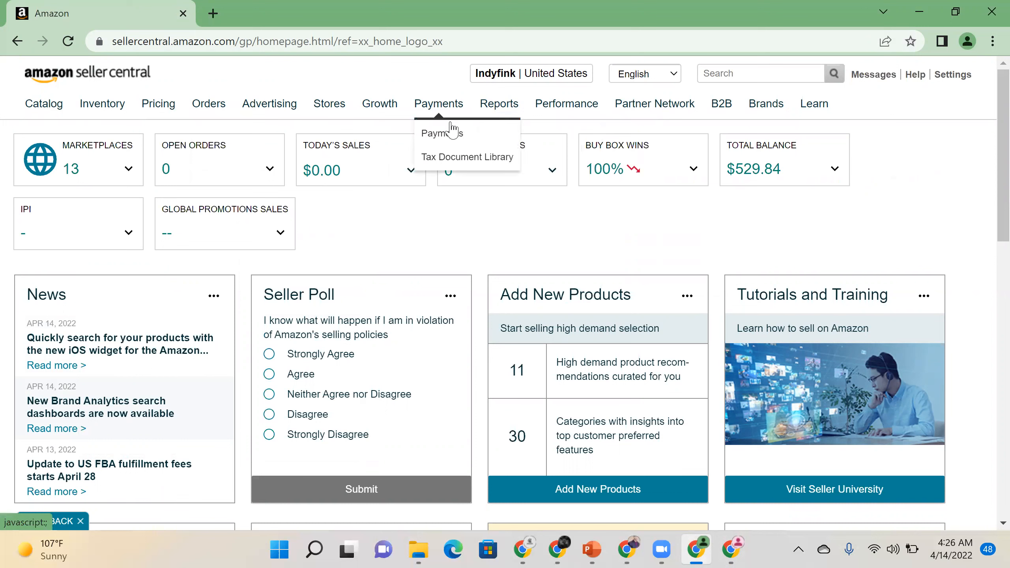
mouse_move(332, 114)
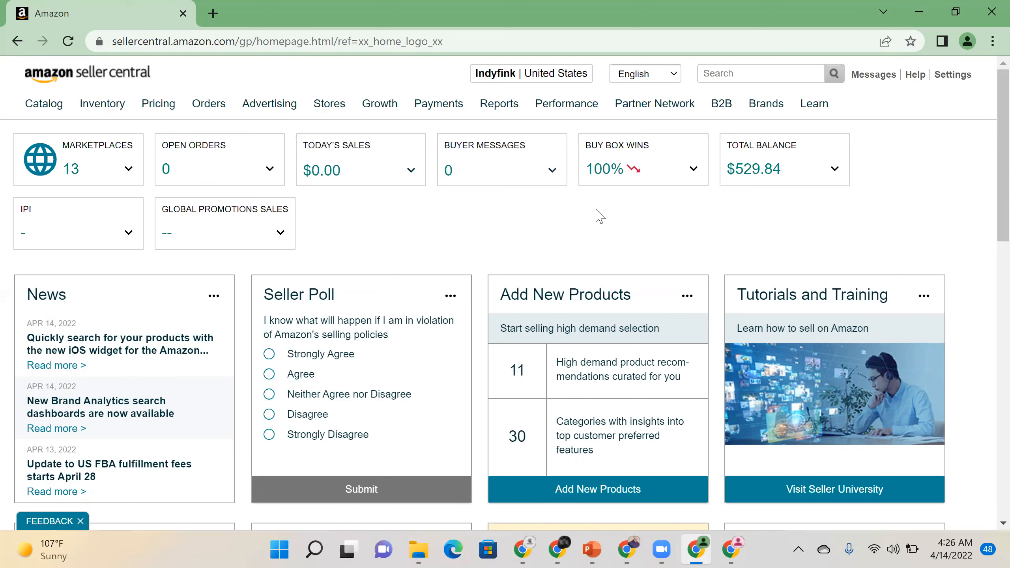
- Go to Settings > User Permissions and choose Manage Permissions for the second current user
mouse_move(946, 89)
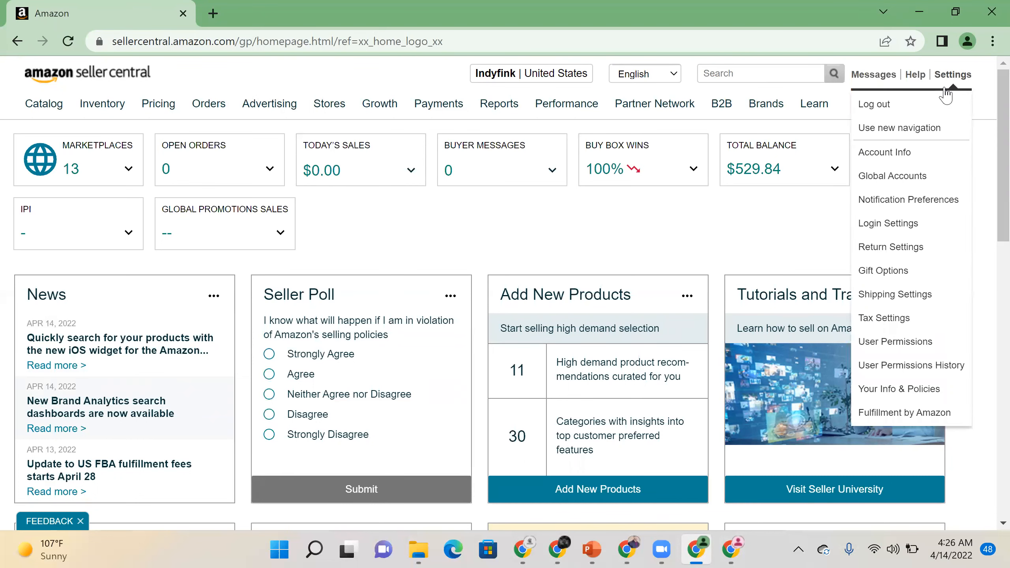
click(910, 343)
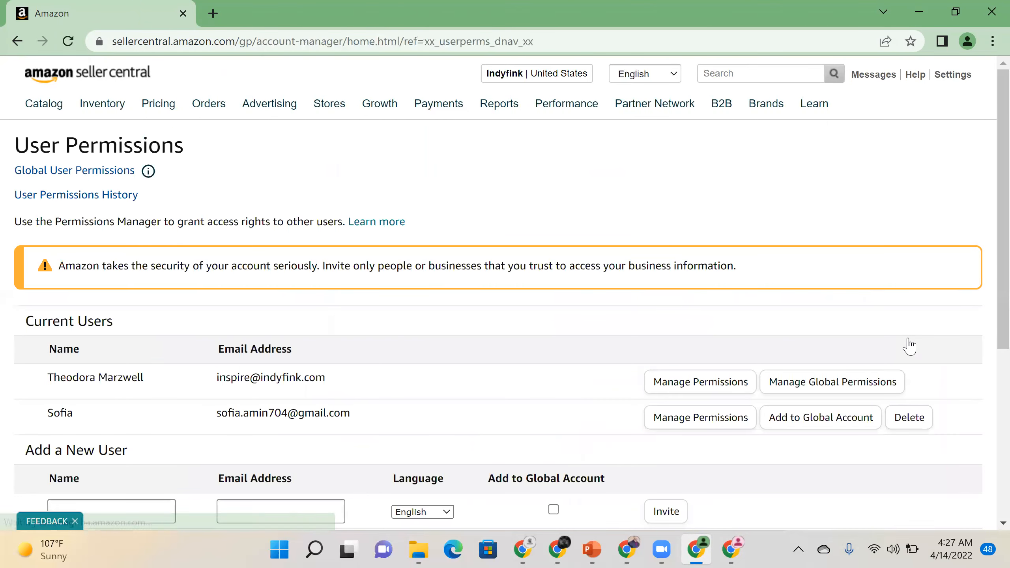
click(707, 425)
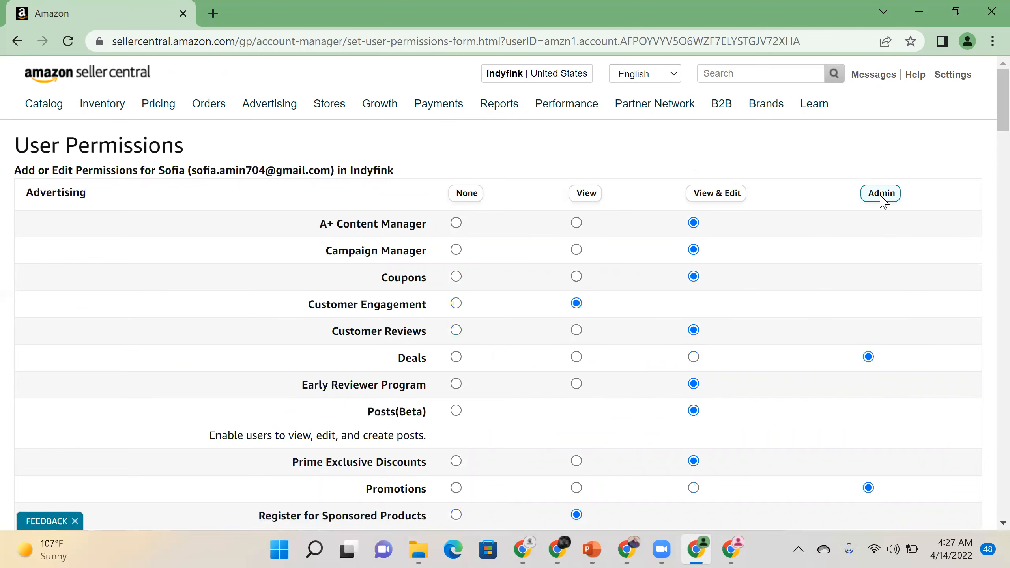
- Review the permissions form down to Continue and back up, then return to the home dashboard
scroll(989, 123, down, 3)
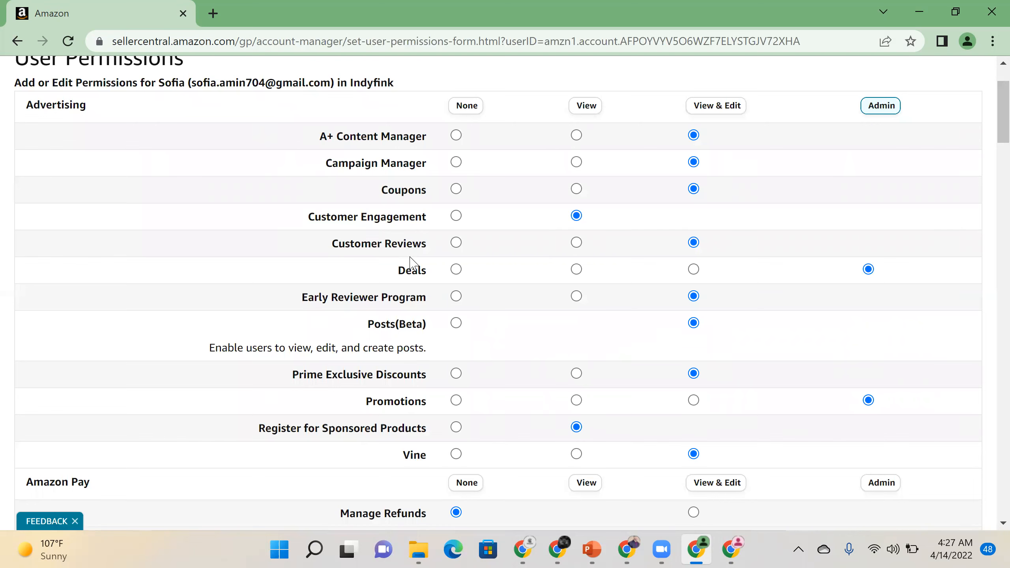
drag(1002, 113, 986, 481)
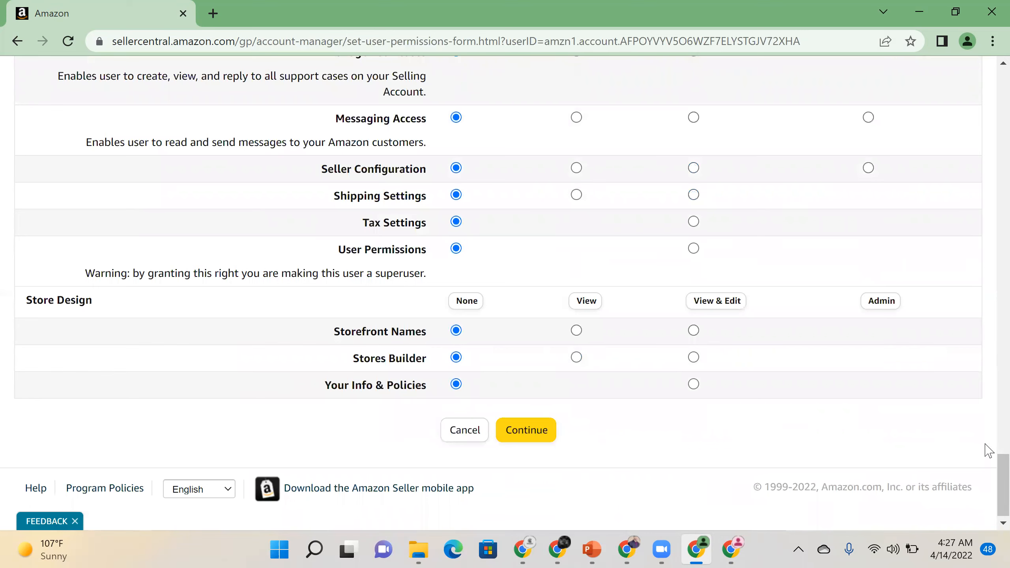
drag(985, 476, 984, 58)
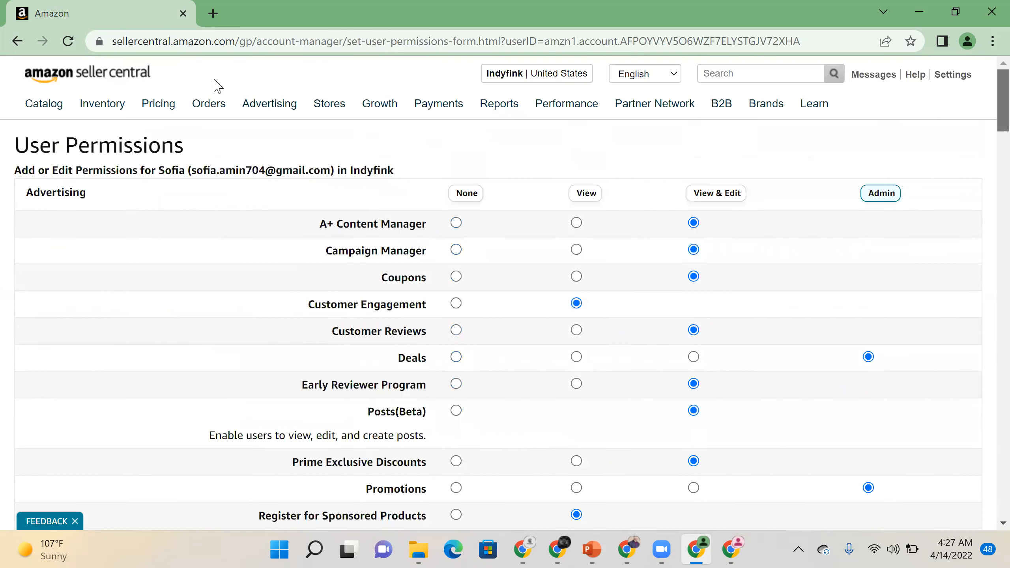
click(74, 78)
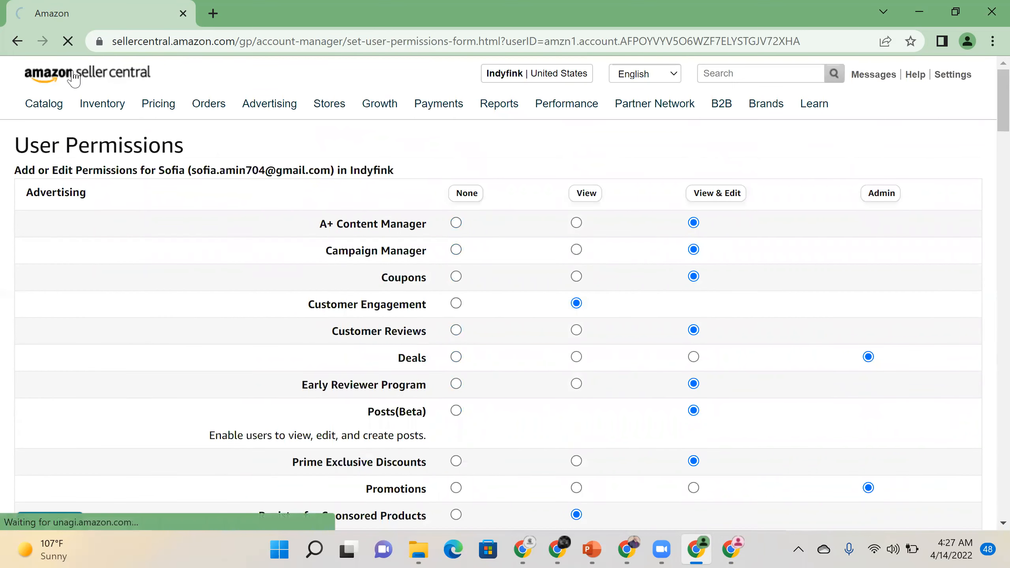